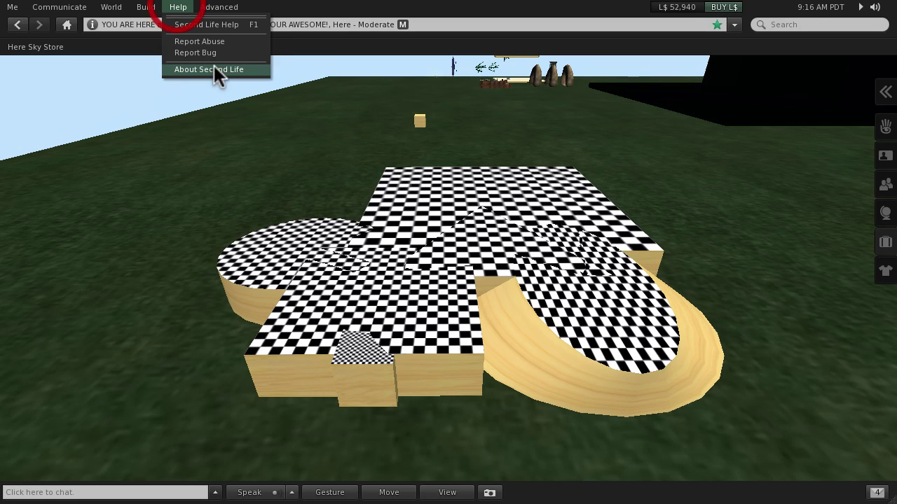
Check the viewer's version and system information in About Second Life, closing it once viewed.
{"action": "left_click", "coordinate": [213, 66]}
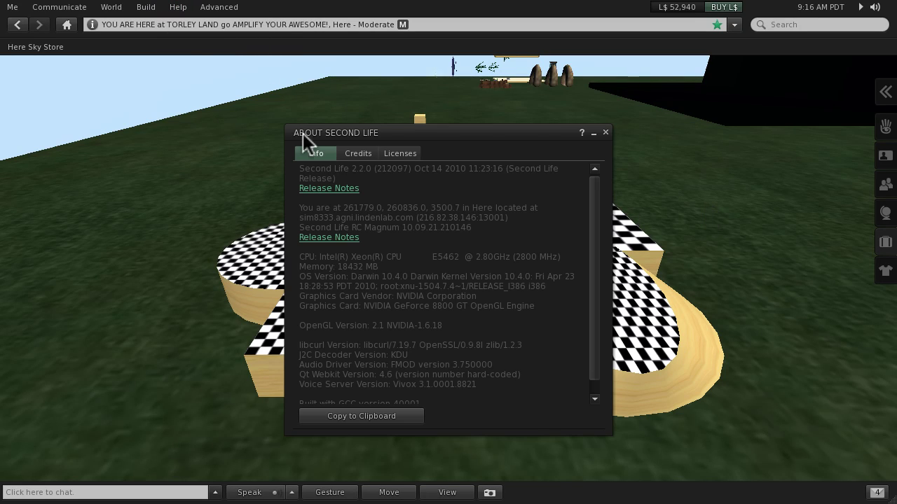
{"action": "left_click", "coordinate": [605, 132]}
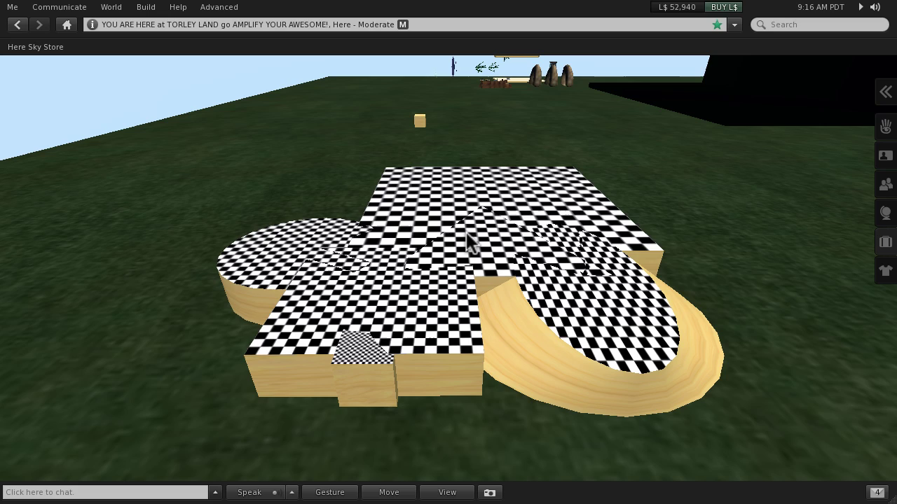
Duplicate the linked checkerboard object along the Y axis to Y 238.833 and finish editing.
{"action": "left_click_drag", "start_coordinate": [452, 249], "coordinate": [448, 279], "text": "ctrl+alt"}
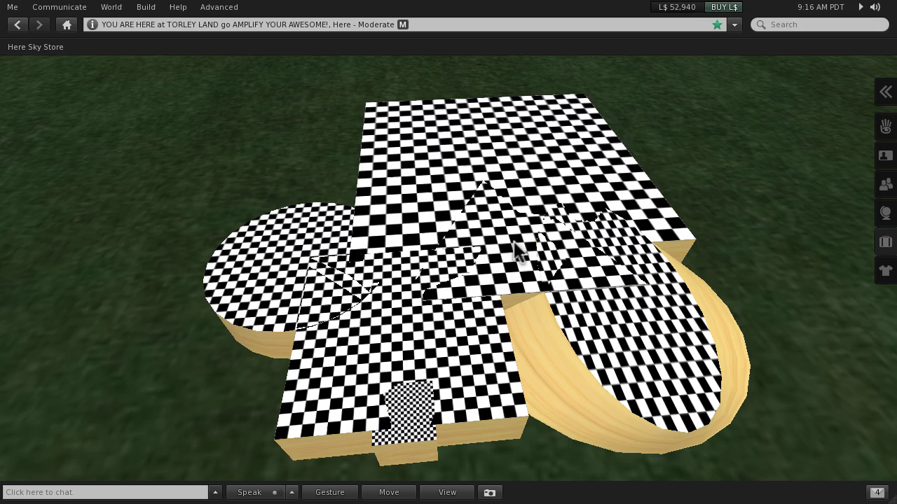
{"action": "mouse_move", "coordinate": [440, 309]}
{"action": "left_mouse_down", "text": "ctrl+alt"}
{"action": "mouse_move", "coordinate": [595, 217]}
{"action": "mouse_move", "coordinate": [449, 284]}
{"action": "mouse_move", "coordinate": [439, 308]}
{"action": "left_mouse_up", "text": "ctrl+alt"}
{"action": "left_click", "coordinate": [440, 309], "text": "alt"}
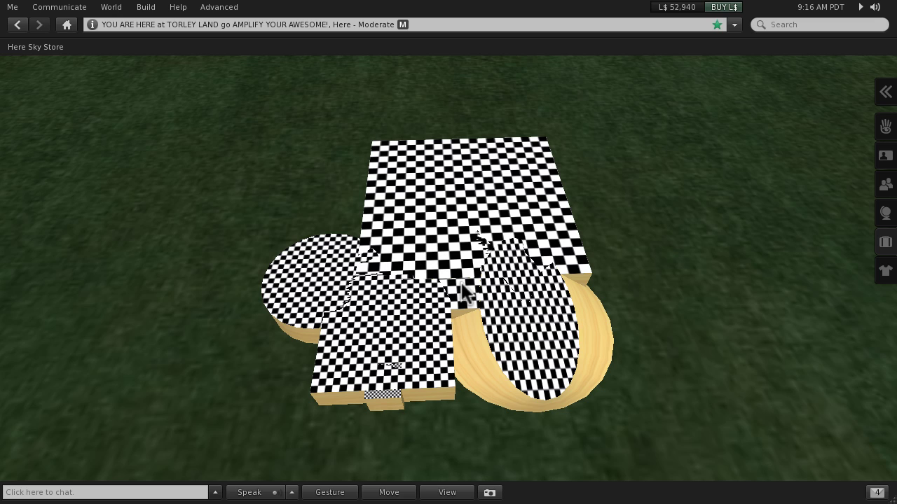
{"action": "scroll", "coordinate": [383, 314], "scroll_direction": "up", "scroll_amount": 2}
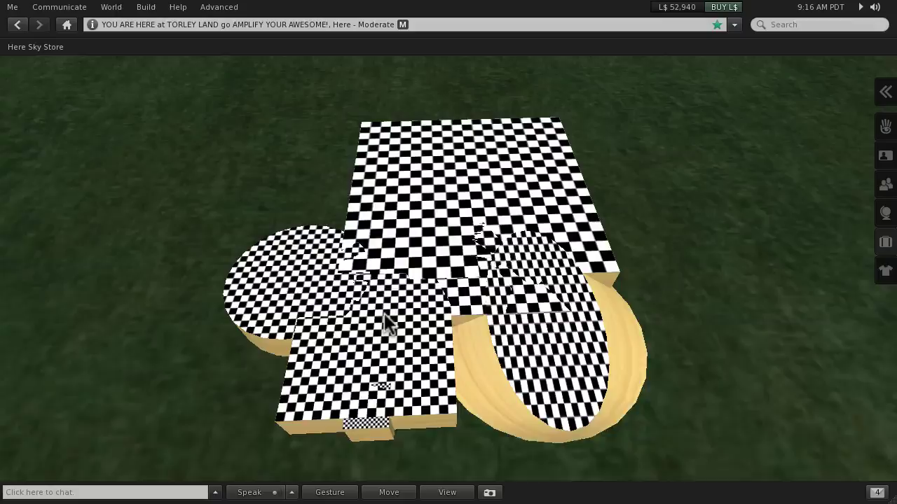
{"action": "left_click_drag", "start_coordinate": [424, 314], "coordinate": [382, 182], "text": "ctrl+alt"}
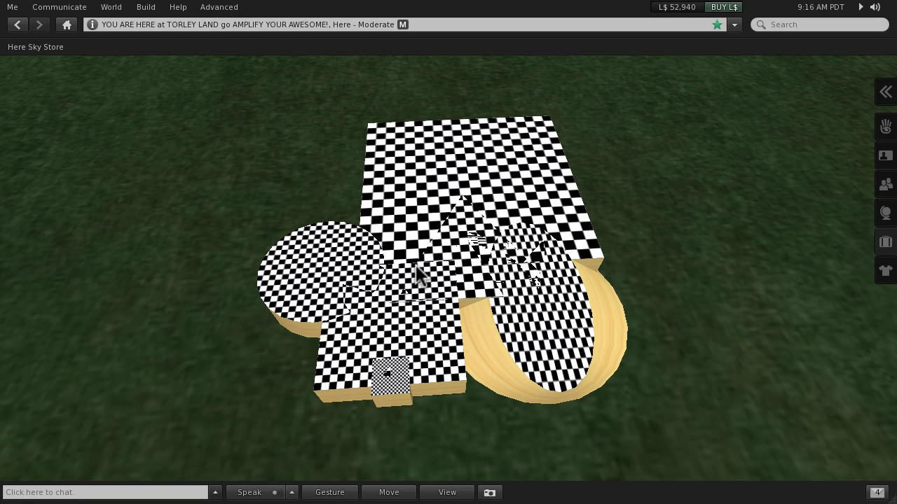
{"action": "right_click", "coordinate": [398, 225]}
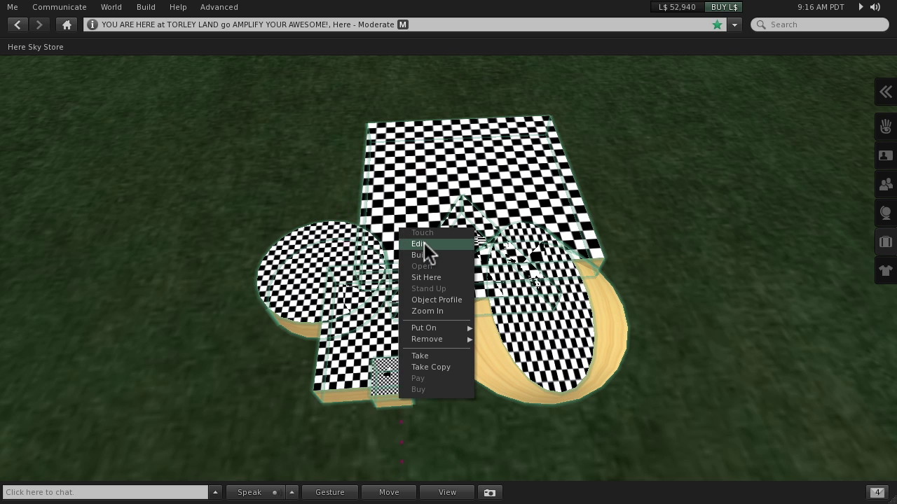
{"action": "left_click", "coordinate": [424, 245]}
{"action": "scroll", "coordinate": [424, 242], "scroll_direction": "down", "scroll_amount": 5}
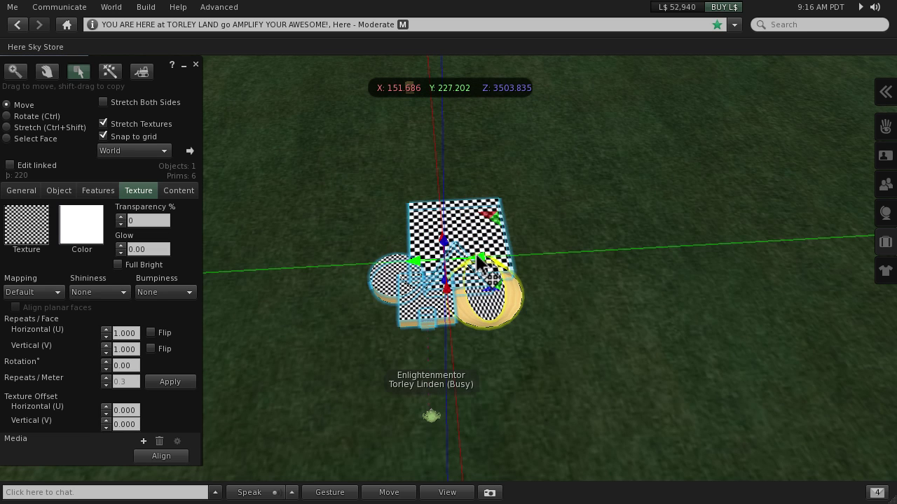
{"action": "left_click_drag", "start_coordinate": [482, 265], "coordinate": [188, 290], "text": "shift"}
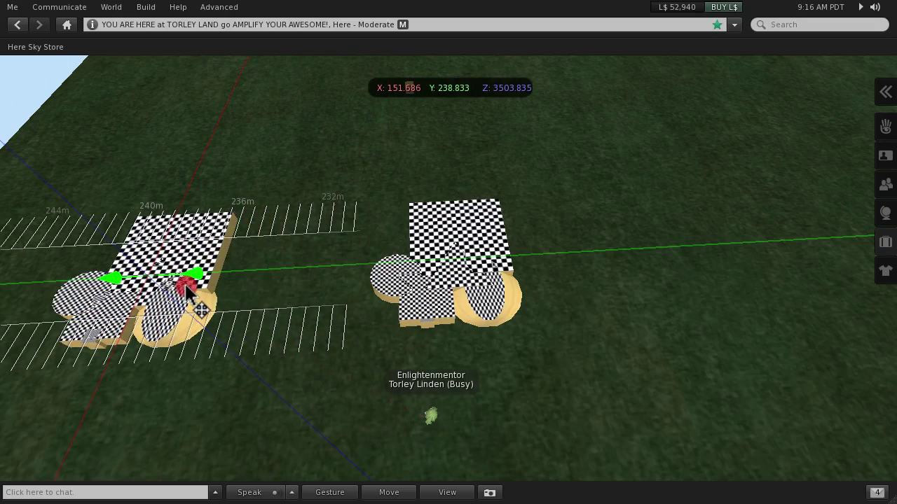
{"action": "left_click", "coordinate": [195, 65]}
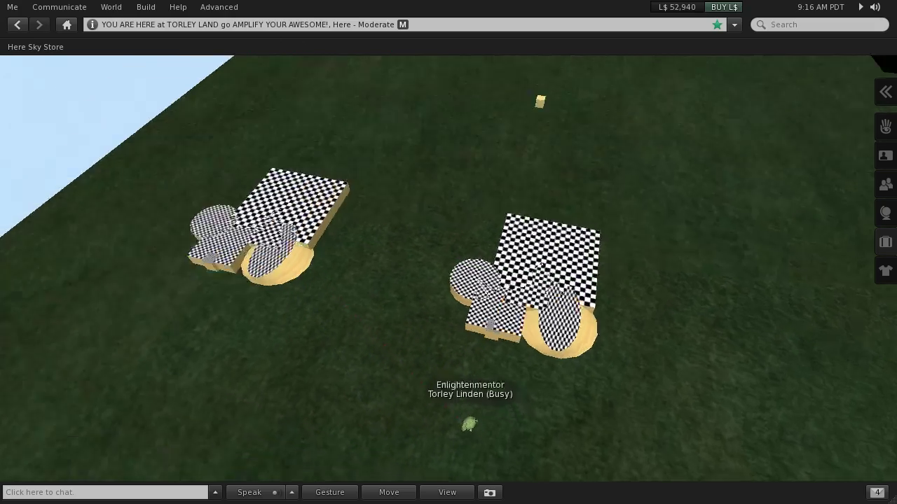
Open the duplicated object for editing and switch to selecting individual faces.
{"action": "left_click_drag", "start_coordinate": [423, 245], "coordinate": [425, 275], "text": "ctrl+alt"}
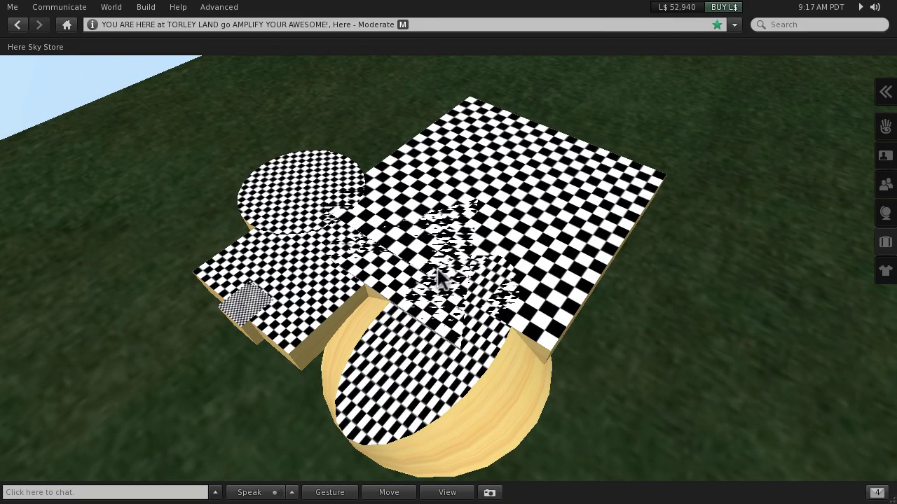
{"action": "right_click", "coordinate": [534, 207]}
{"action": "left_click", "coordinate": [560, 218]}
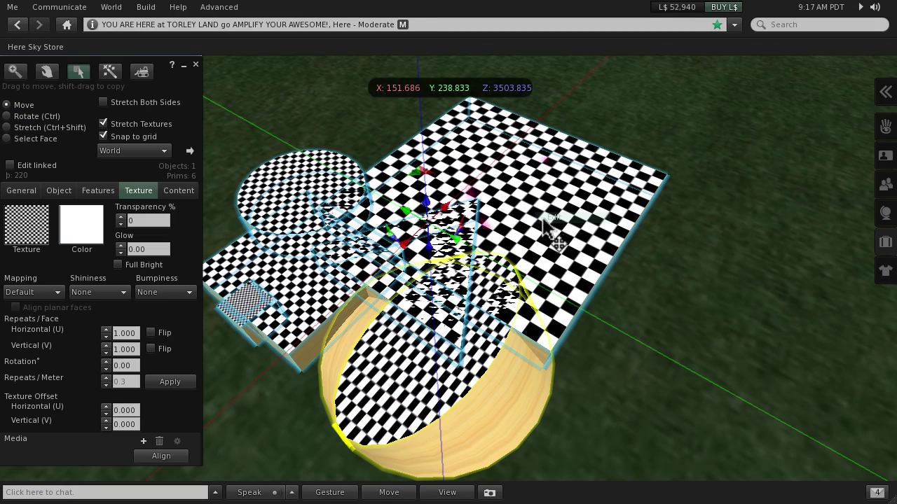
{"action": "left_click", "coordinate": [47, 139]}
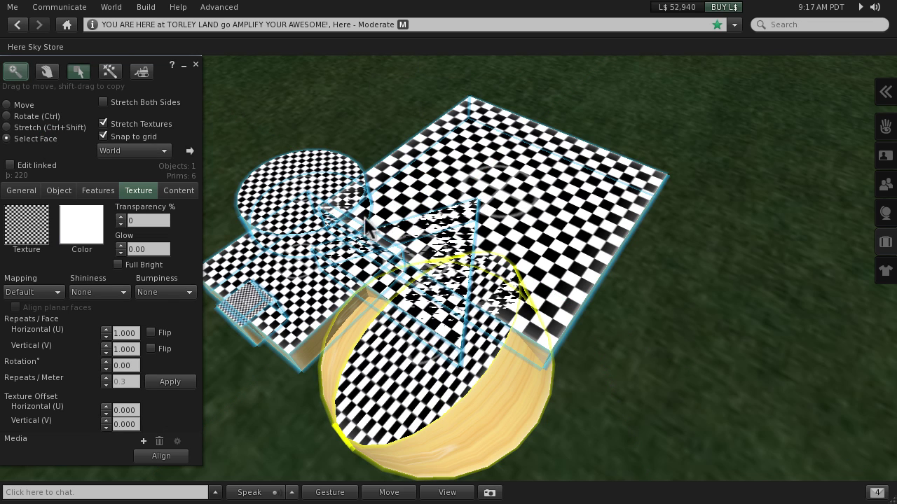
{"action": "left_click", "coordinate": [560, 209]}
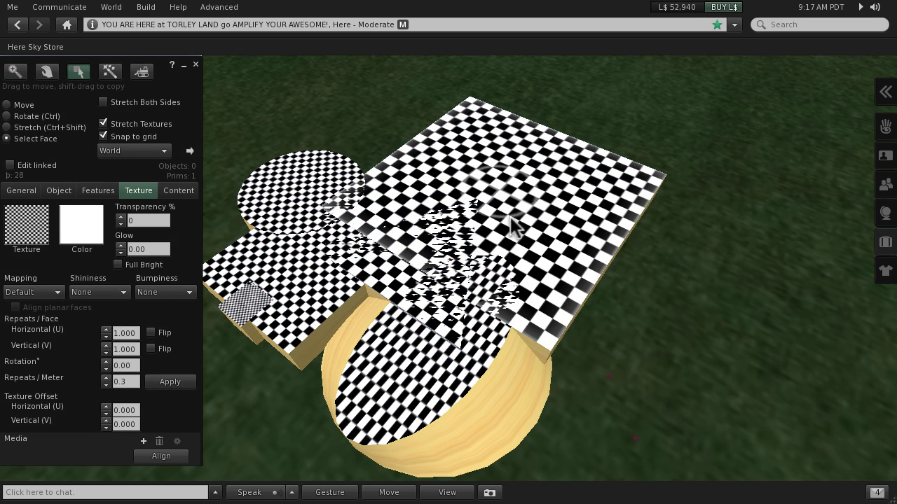
{"action": "left_click", "coordinate": [452, 264]}
{"action": "left_click", "coordinate": [452, 264]}
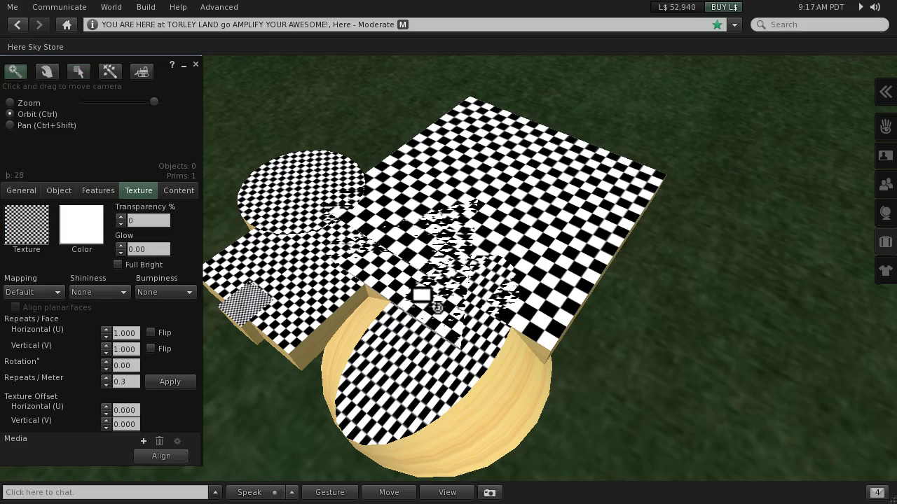
Select the checkerboard top faces of all six linked prims together.
{"action": "left_click_drag", "start_coordinate": [428, 296], "coordinate": [494, 263], "text": "ctrl+alt"}
{"action": "left_click", "coordinate": [426, 187]}
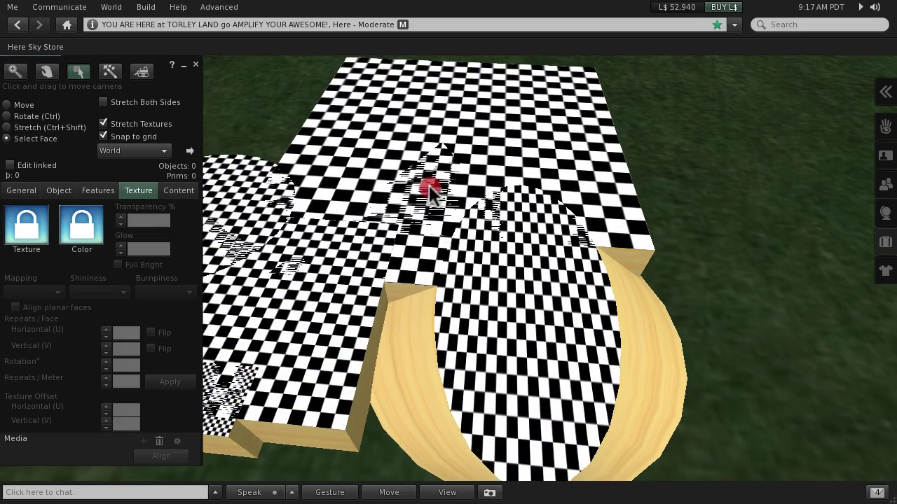
{"action": "left_click", "coordinate": [474, 188]}
{"action": "left_click", "coordinate": [510, 158], "text": "shift"}
{"action": "left_click", "coordinate": [507, 298], "text": "shift"}
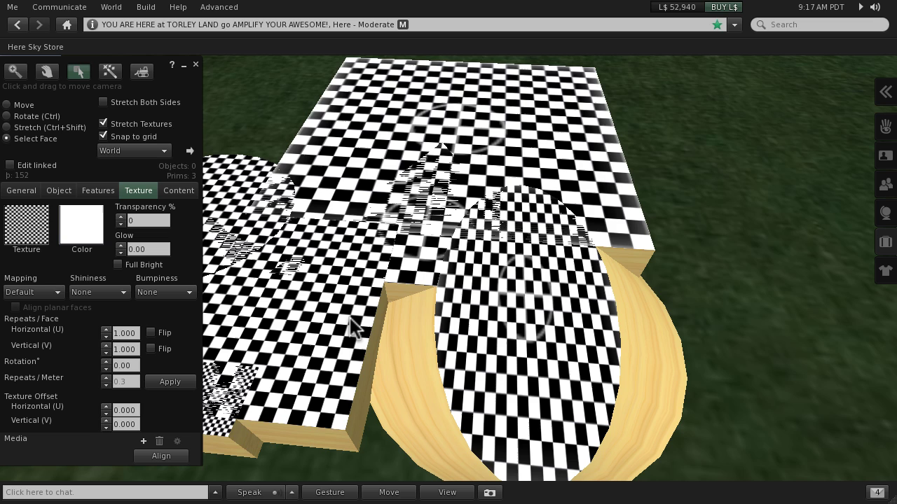
{"action": "left_click", "coordinate": [350, 321], "text": "shift"}
{"action": "left_click", "coordinate": [225, 424], "text": "shift"}
{"action": "left_click", "coordinate": [228, 183], "text": "shift"}
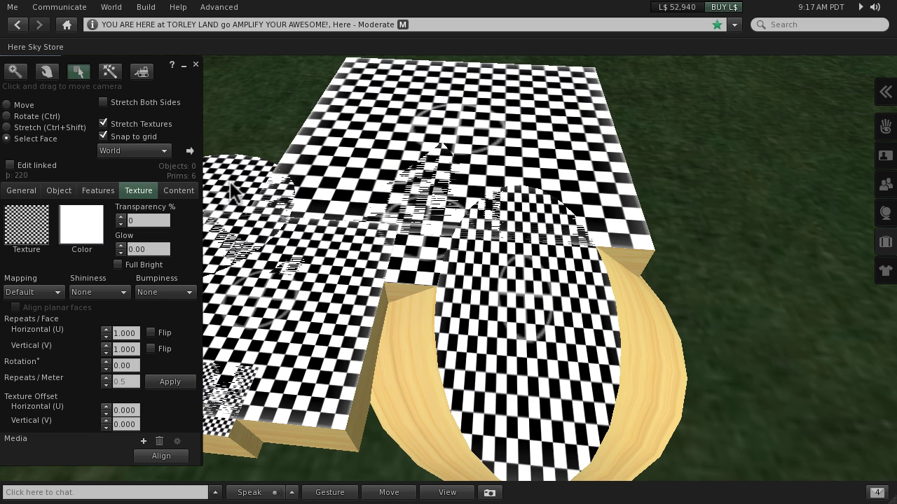
{"action": "scroll", "coordinate": [297, 265], "scroll_direction": "down", "scroll_amount": 3}
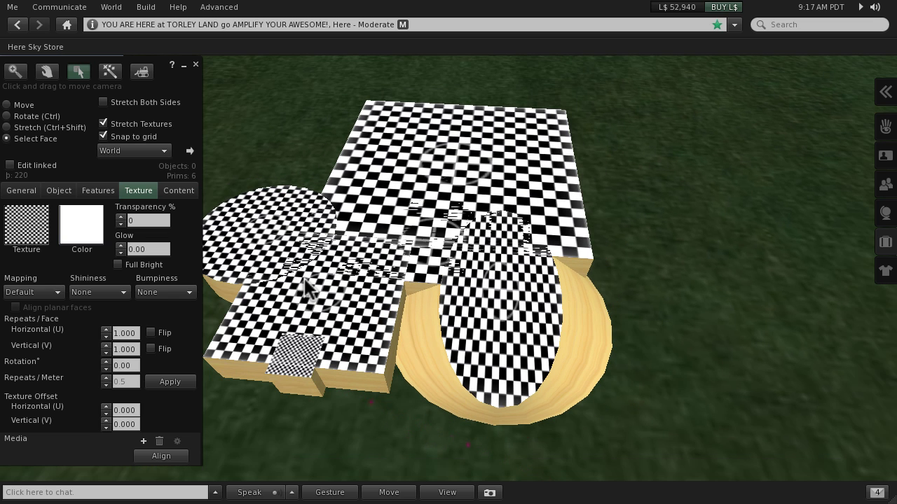
Set the selected faces' texture mapping to Planar and enable Align planar faces.
{"action": "left_click", "coordinate": [48, 291]}
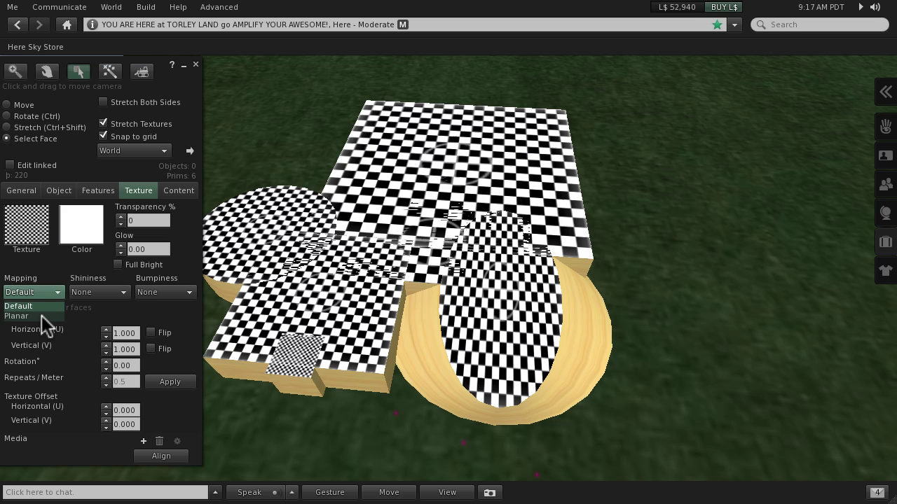
{"action": "left_click", "coordinate": [41, 316]}
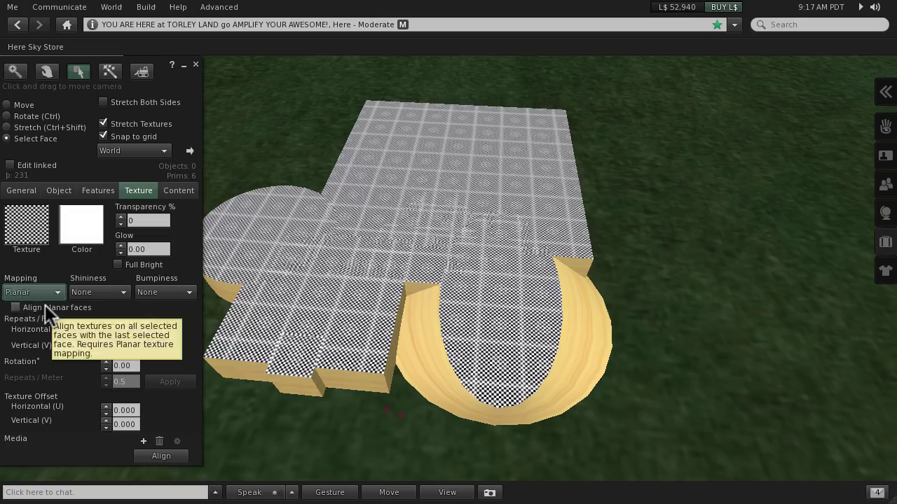
{"action": "left_click", "coordinate": [45, 307]}
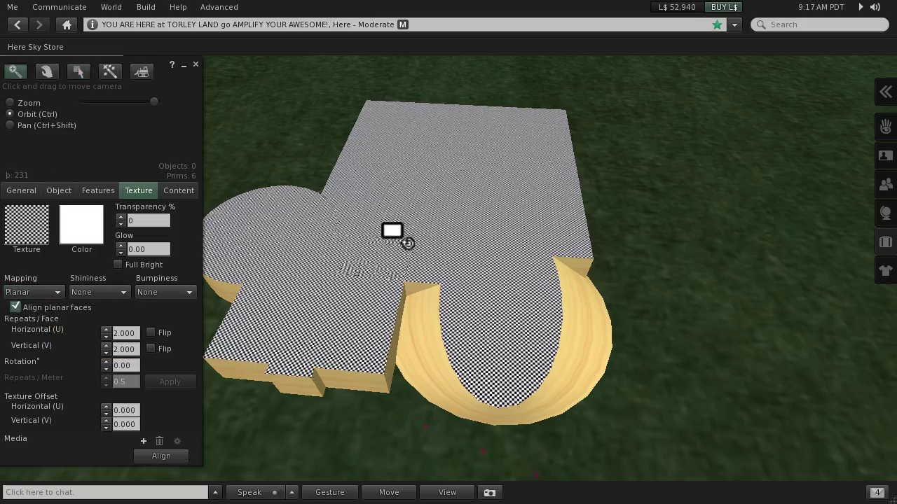
Set the horizontal and vertical texture repeats per face to 0.25 on the selected top faces.
{"action": "left_click_drag", "start_coordinate": [396, 234], "coordinate": [448, 277], "text": "ctrl+alt"}
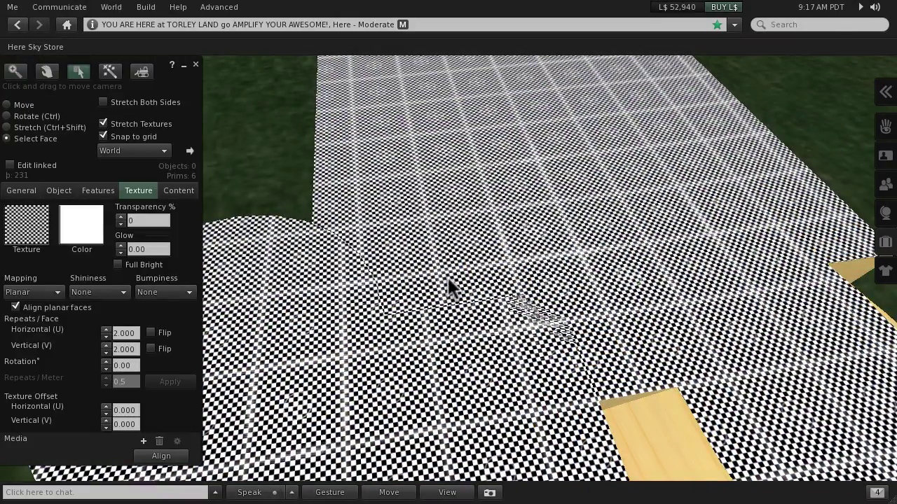
{"action": "left_click", "coordinate": [130, 333]}
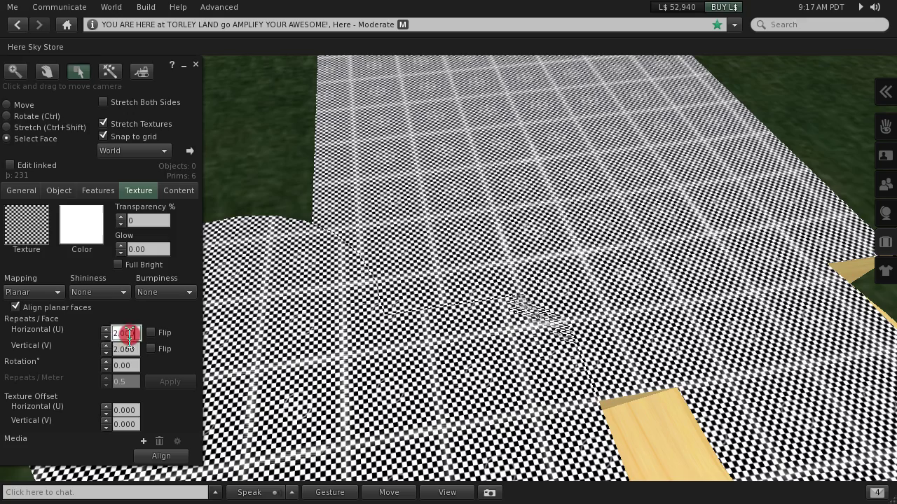
{"action": "key", "text": "BackSpace"}
{"action": "type", "text": "0.25"}
{"action": "key", "text": "Tab"}
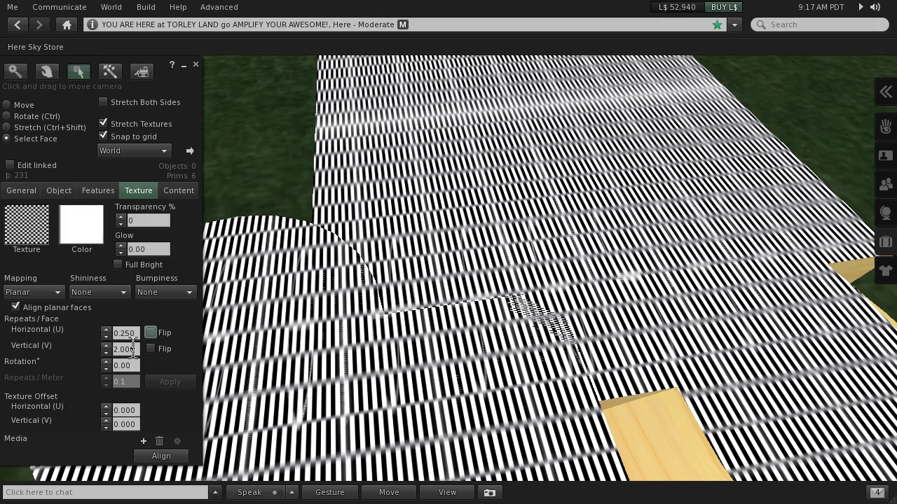
{"action": "type", "text": "0.25"}
{"action": "key", "text": "Tab"}
{"action": "left_click_drag", "start_coordinate": [463, 237], "coordinate": [448, 294], "text": "alt"}
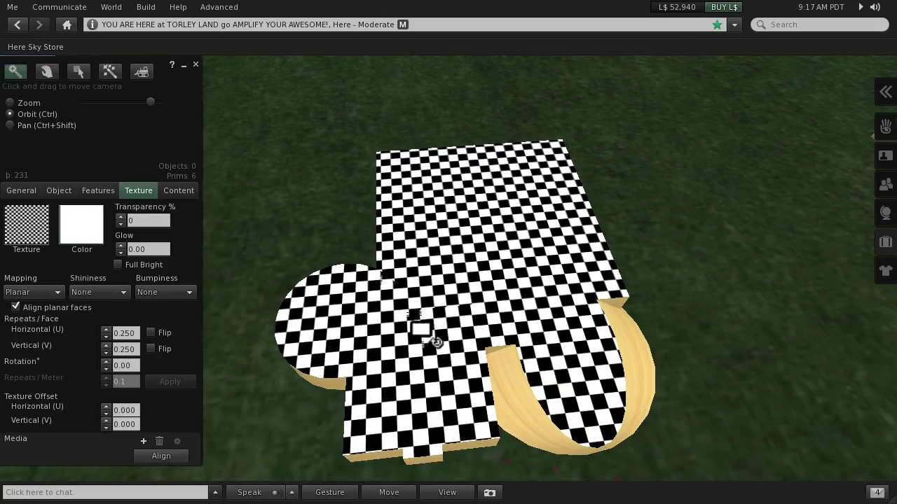
{"action": "left_click_drag", "start_coordinate": [433, 338], "coordinate": [336, 252], "text": "alt"}
{"action": "left_click_drag", "start_coordinate": [368, 283], "coordinate": [436, 309], "text": "alt"}
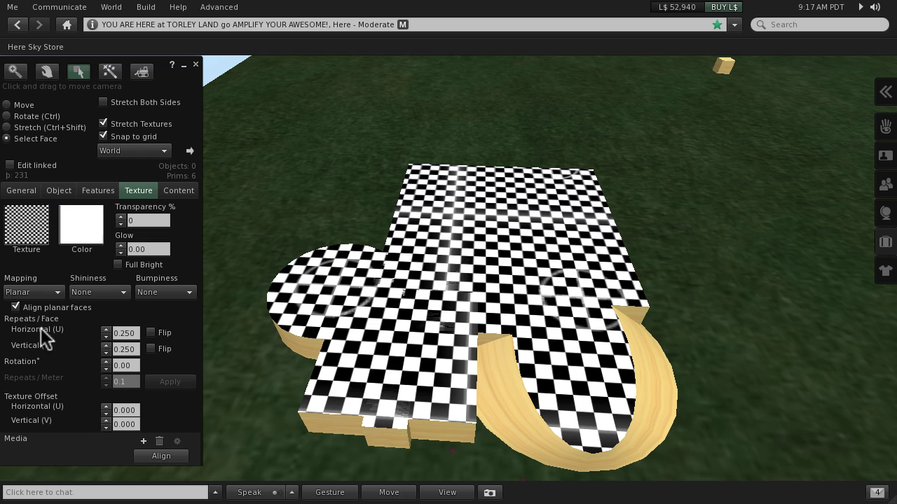
Try texture rotations of 33 and 34 degrees on the aligned top faces.
{"action": "left_click", "coordinate": [133, 364]}
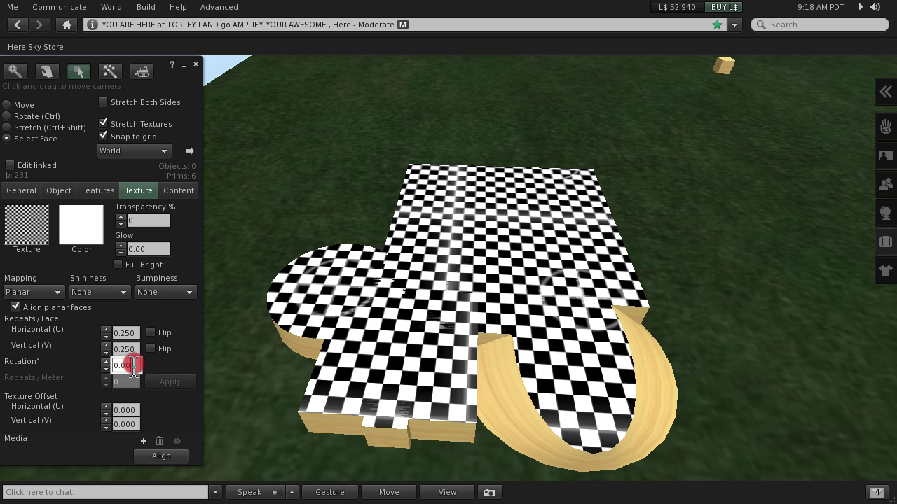
{"action": "type", "text": "33"}
{"action": "key", "text": "Return"}
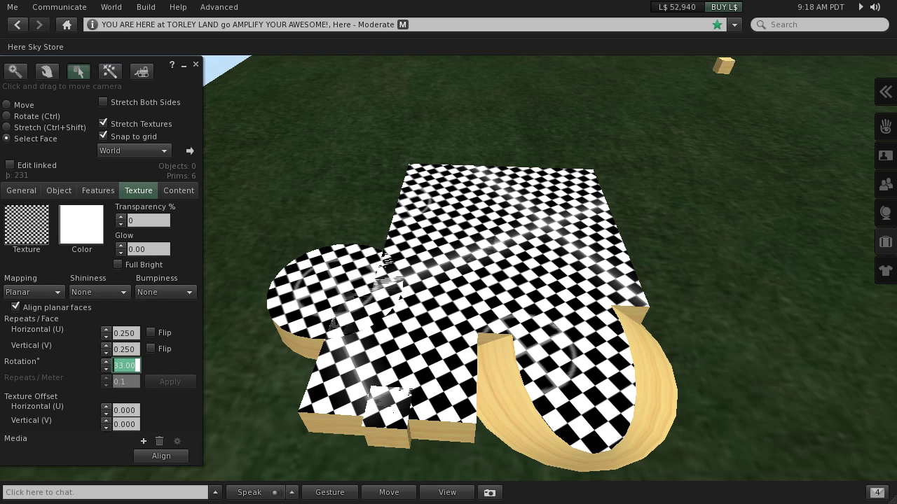
{"action": "left_click", "coordinate": [132, 364]}
{"action": "key", "text": "Return"}
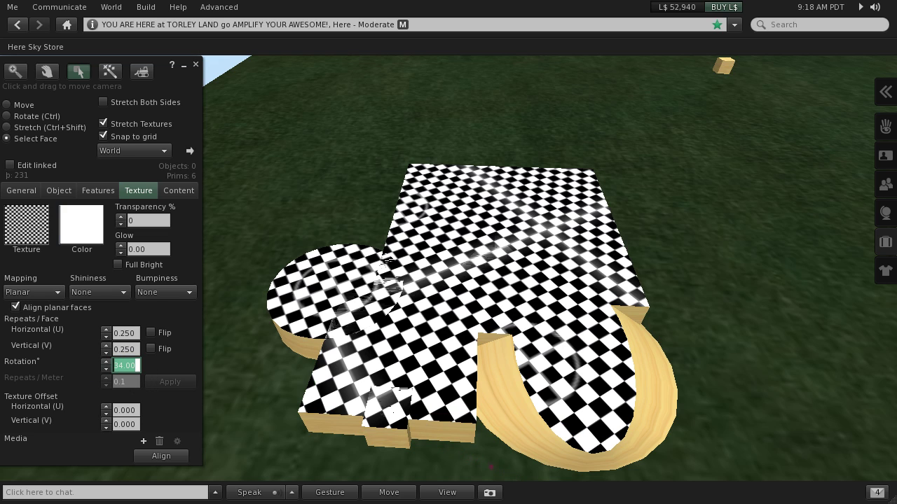
Set the aligned top faces' texture rotation to 45 degrees.
{"action": "type", "text": "45"}
{"action": "key", "text": "Return"}
{"action": "left_click_drag", "start_coordinate": [504, 264], "coordinate": [448, 288], "text": "ctrl+alt"}
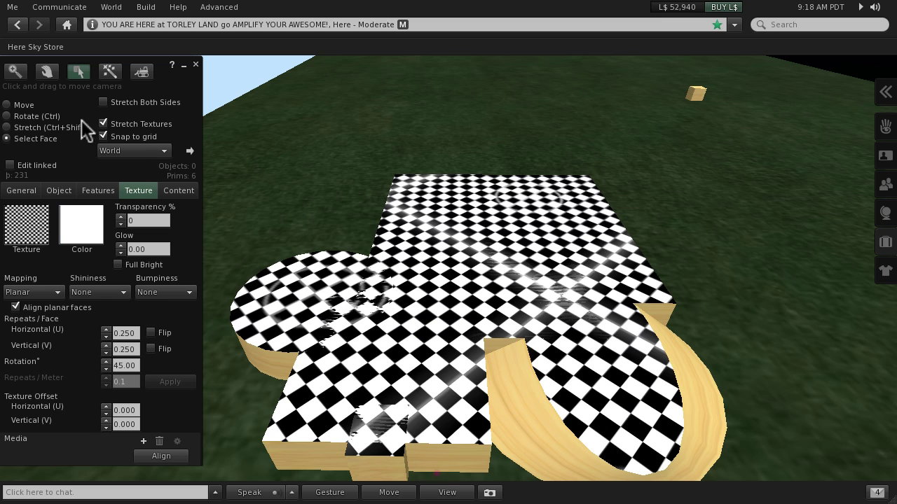
Enable editing of linked parts, select the large back box on its own, and set its Y taper to 0.5.
{"action": "left_click", "coordinate": [37, 165]}
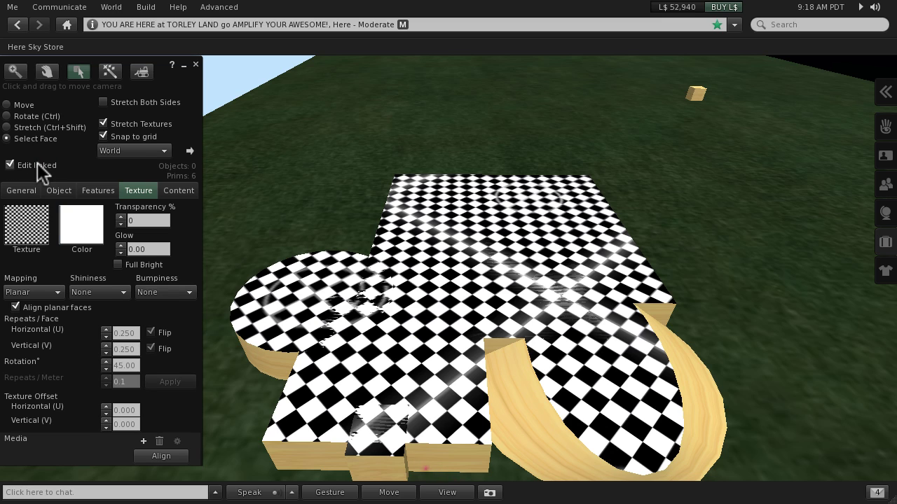
{"action": "left_click", "coordinate": [28, 104]}
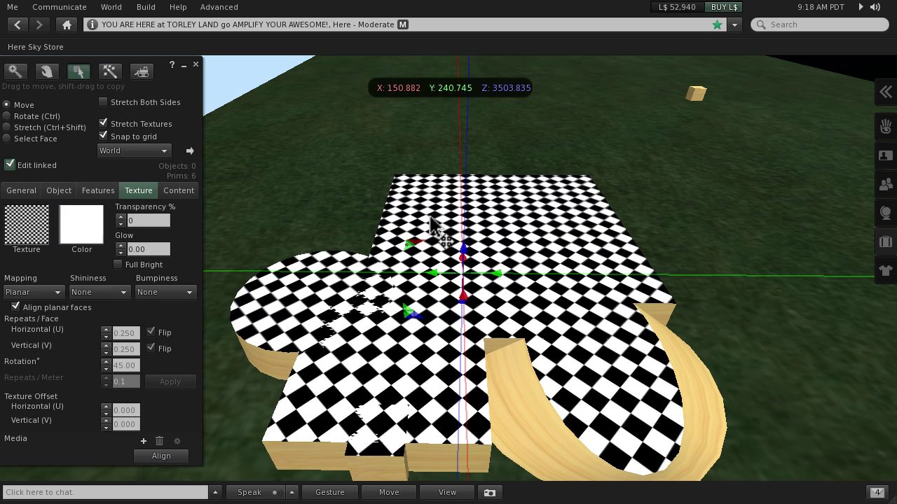
{"action": "left_click", "coordinate": [413, 203]}
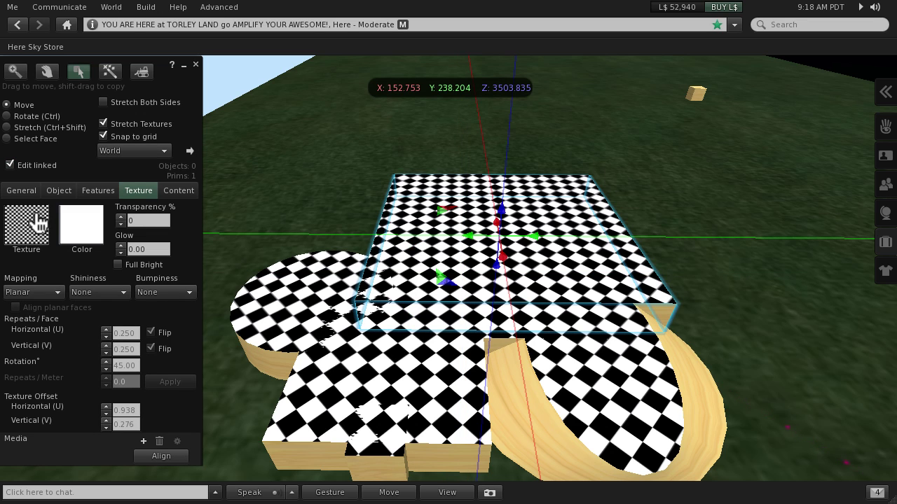
{"action": "left_click", "coordinate": [60, 191]}
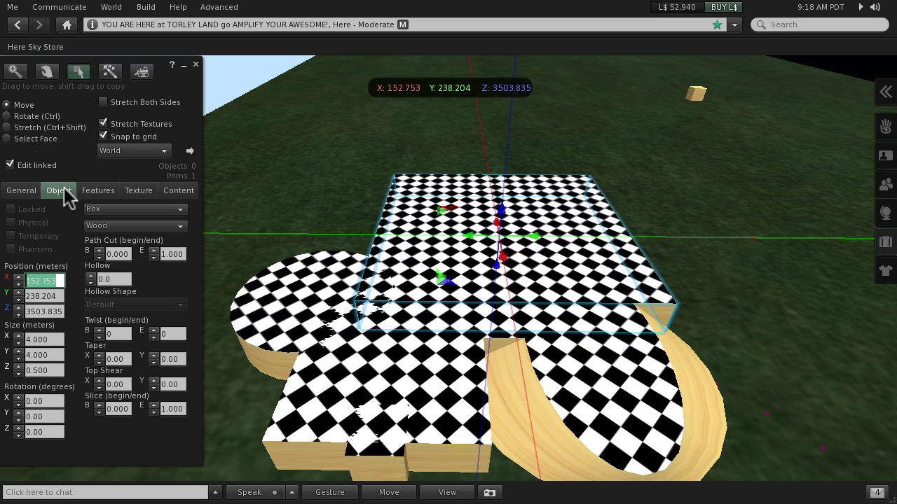
{"action": "left_click", "coordinate": [172, 359]}
{"action": "double_click", "coordinate": [172, 360]}
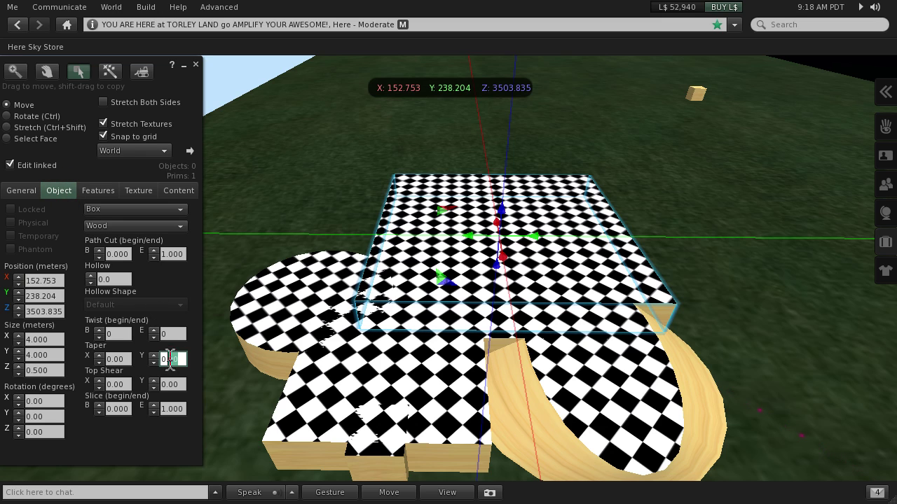
{"action": "type", "text": "5"}
{"action": "key", "text": "Return"}
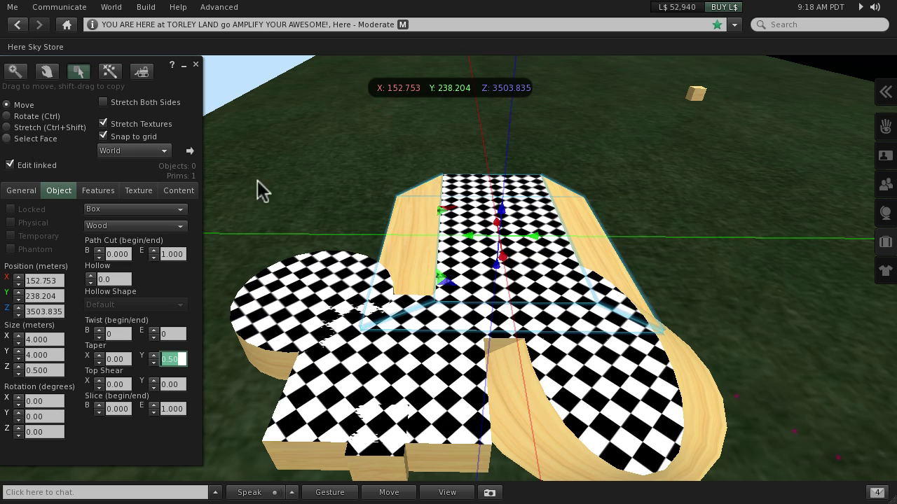
Switch to face selection and try selecting the top faces of the prism, cylinder and tapered box together.
{"action": "left_click", "coordinate": [47, 140]}
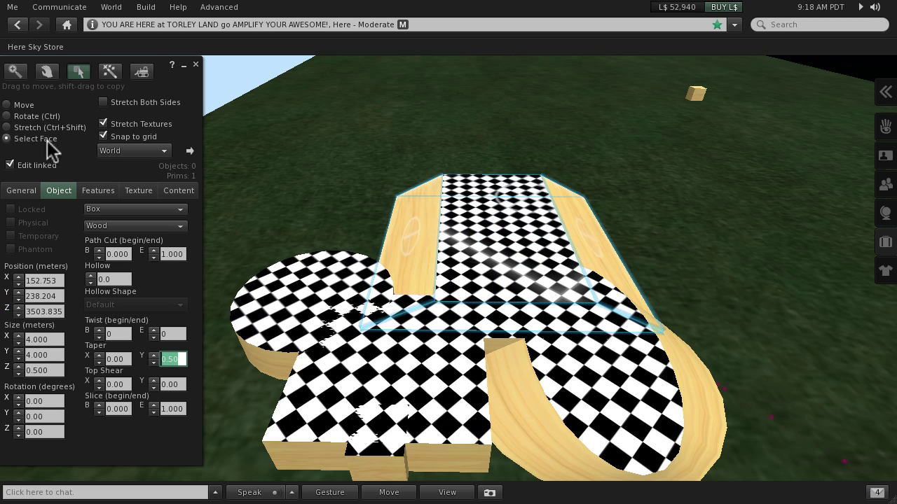
{"action": "scroll", "coordinate": [498, 263], "scroll_direction": "up", "scroll_amount": 1}
{"action": "left_click", "coordinate": [500, 280]}
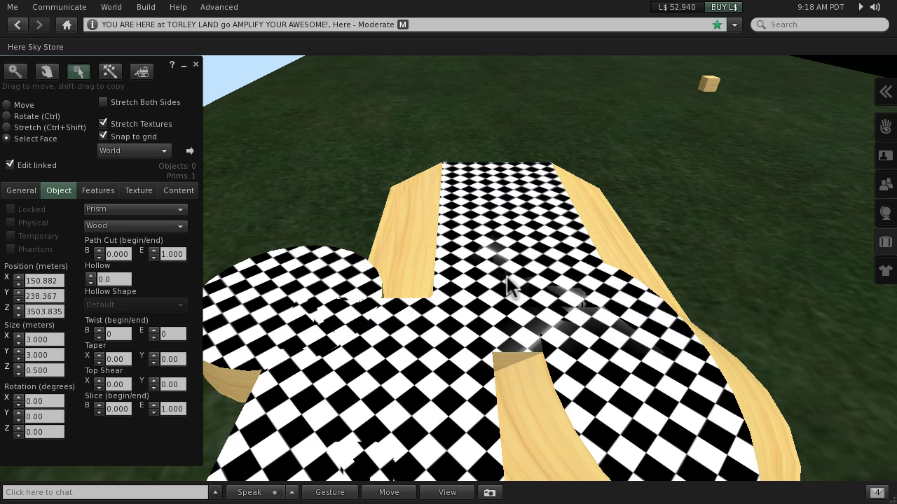
{"action": "left_click_drag", "start_coordinate": [525, 321], "coordinate": [399, 221], "text": "ctrl+alt"}
{"action": "scroll", "coordinate": [395, 280], "scroll_direction": "down", "scroll_amount": 1}
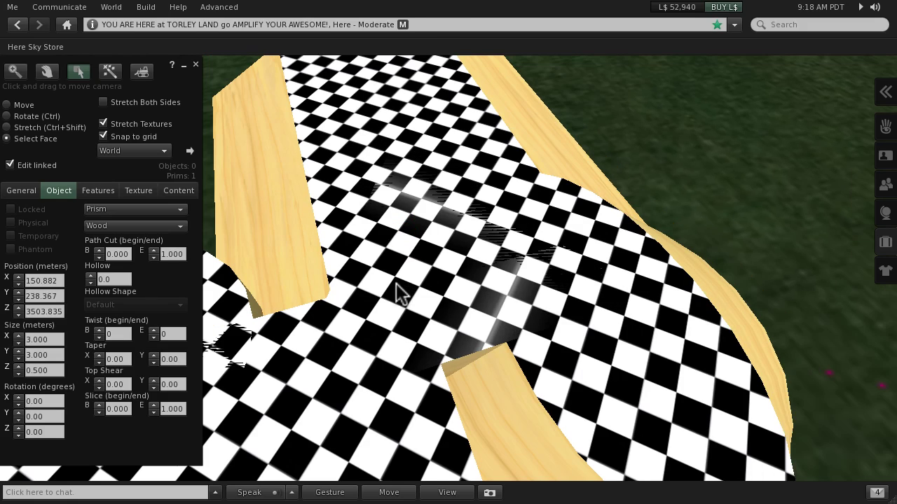
{"action": "left_click", "coordinate": [570, 315], "text": "shift"}
{"action": "left_click", "coordinate": [537, 285], "text": "shift"}
{"action": "left_click", "coordinate": [621, 363], "text": "shift"}
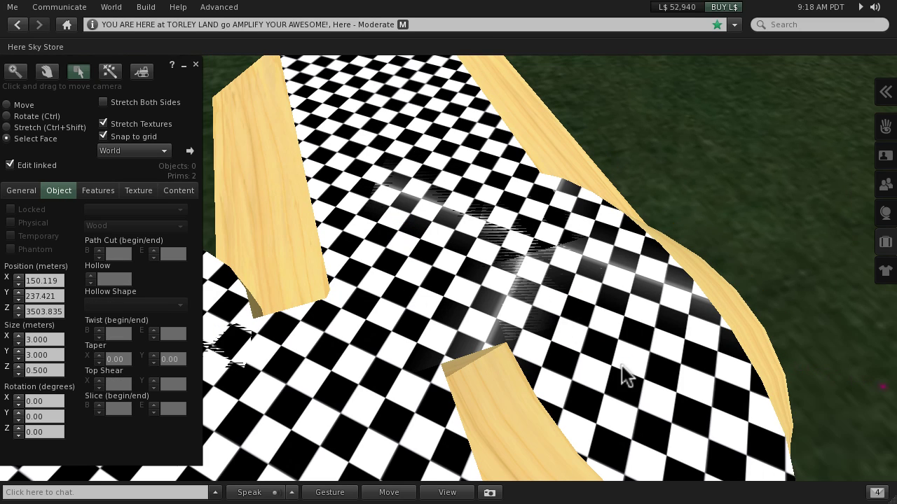
{"action": "left_click", "coordinate": [443, 149], "text": "shift"}
{"action": "scroll", "coordinate": [417, 299], "scroll_direction": "down", "scroll_amount": 2}
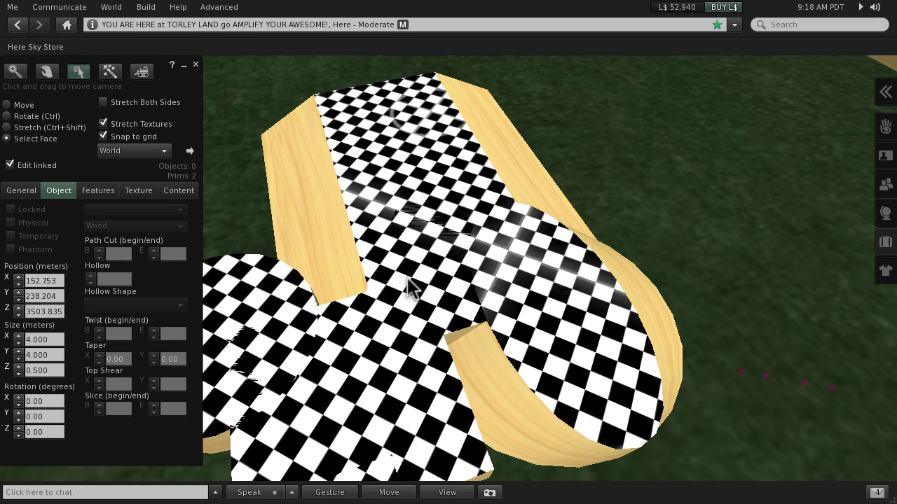
Select the checkered top faces of all the linked prims together, from the prism to the small box and round cylinder.
{"action": "left_click", "coordinate": [547, 333]}
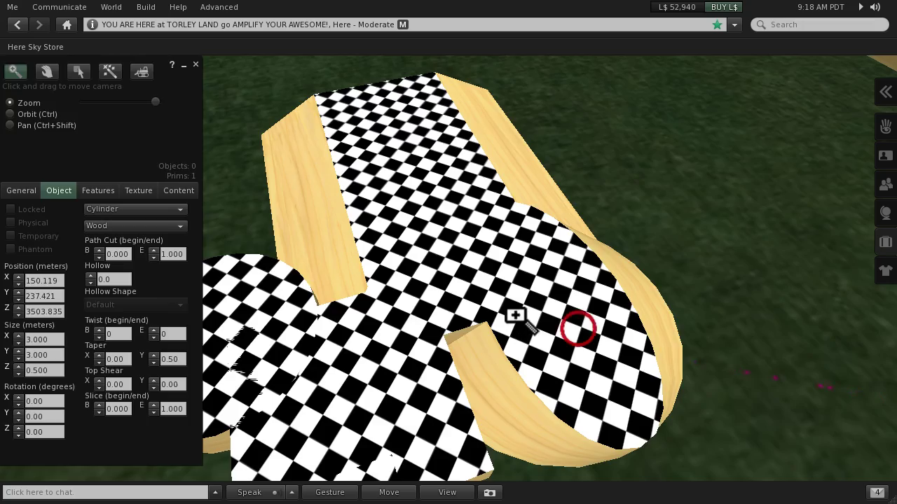
{"action": "left_click_drag", "start_coordinate": [515, 316], "coordinate": [406, 266], "text": "alt"}
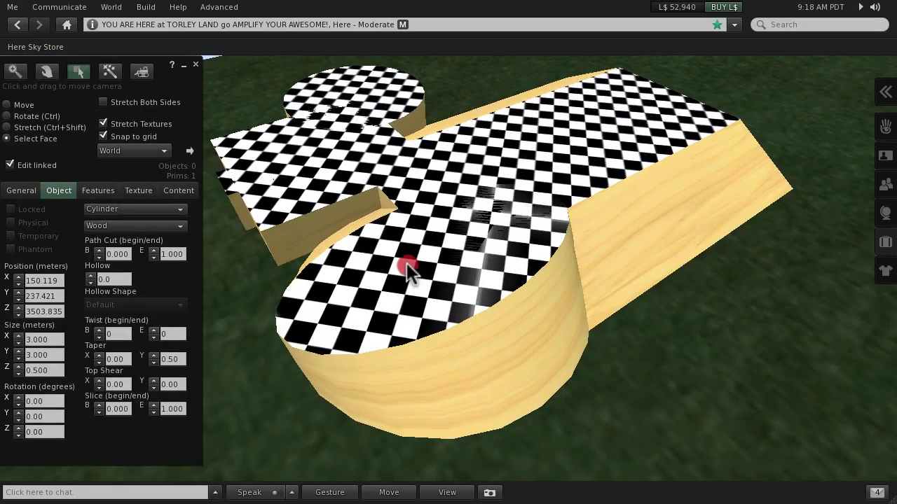
{"action": "scroll", "coordinate": [427, 277], "scroll_direction": "up", "scroll_amount": 3}
{"action": "left_click_drag", "start_coordinate": [445, 220], "coordinate": [420, 242], "text": "alt"}
{"action": "left_click", "coordinate": [424, 307]}
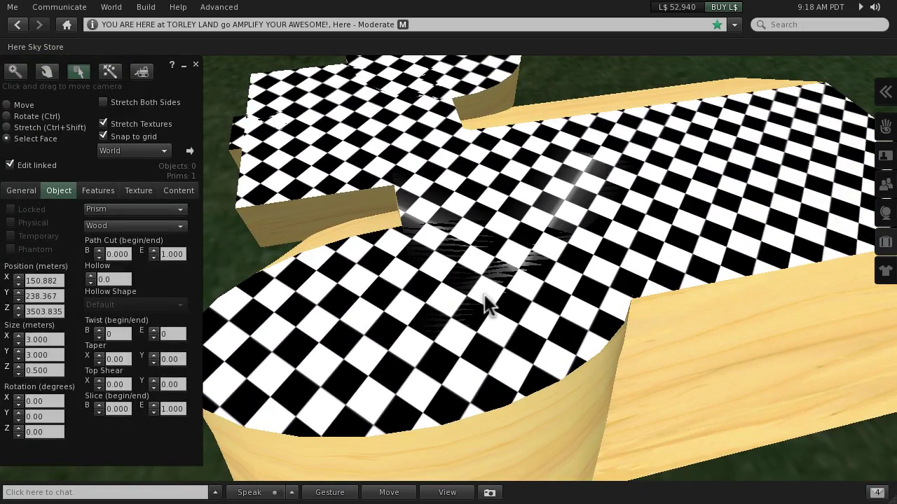
{"action": "left_click", "coordinate": [545, 344], "text": "shift"}
{"action": "left_click", "coordinate": [638, 231], "text": "shift"}
{"action": "left_click", "coordinate": [497, 195], "text": "shift"}
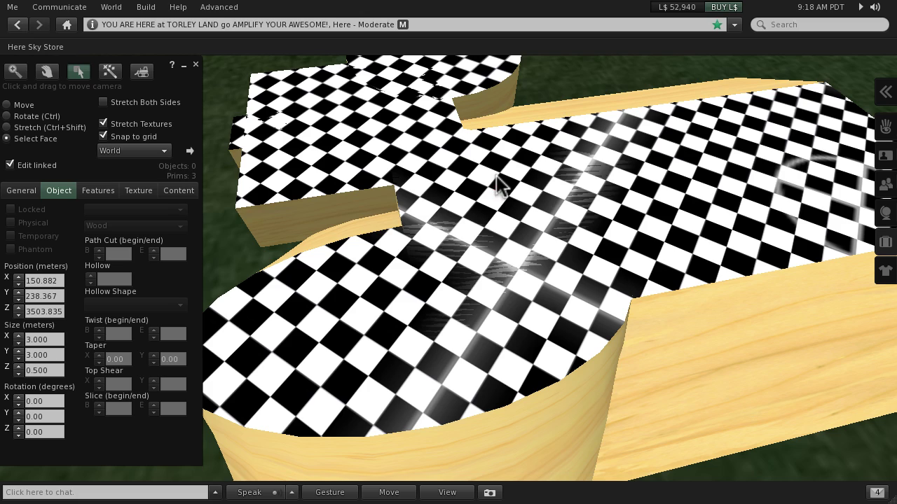
{"action": "left_click", "coordinate": [237, 140], "text": "shift"}
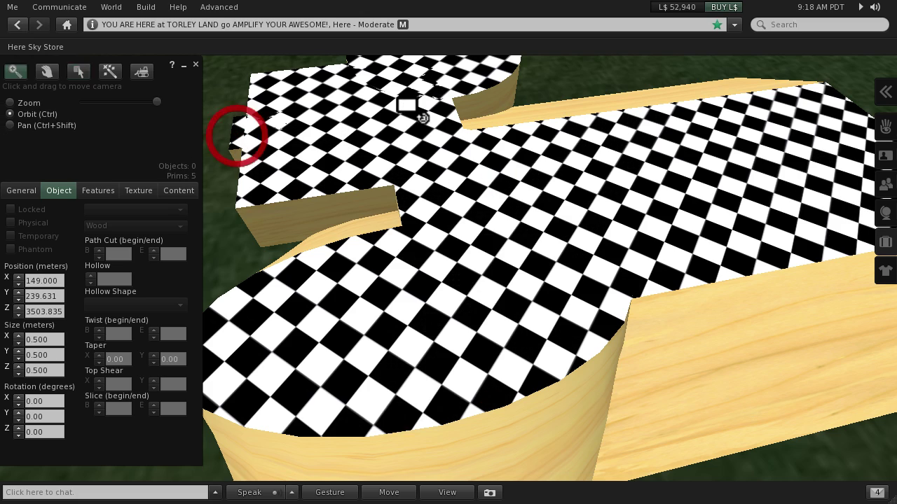
{"action": "left_click_drag", "start_coordinate": [408, 105], "coordinate": [446, 280], "text": "ctrl+alt"}
{"action": "left_click", "coordinate": [412, 238], "text": "shift"}
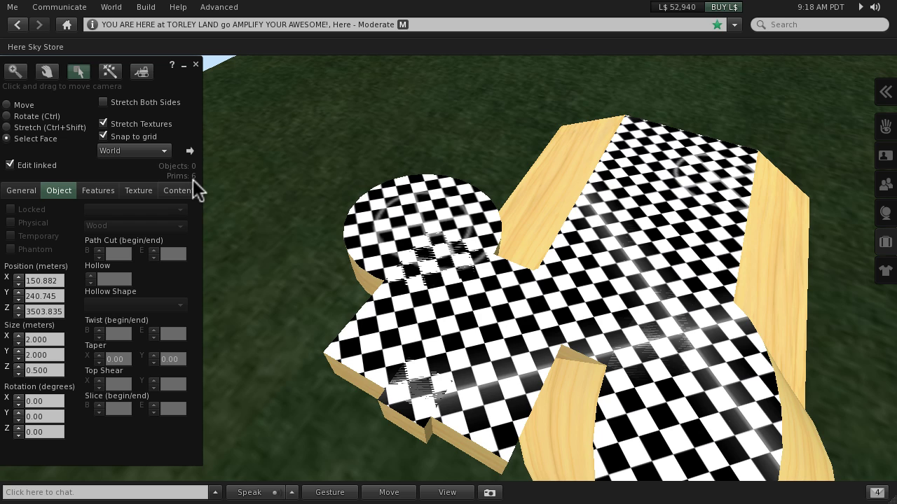
Enable Align planar faces for the selected top faces, then display the object parameters.
{"action": "left_click", "coordinate": [147, 190]}
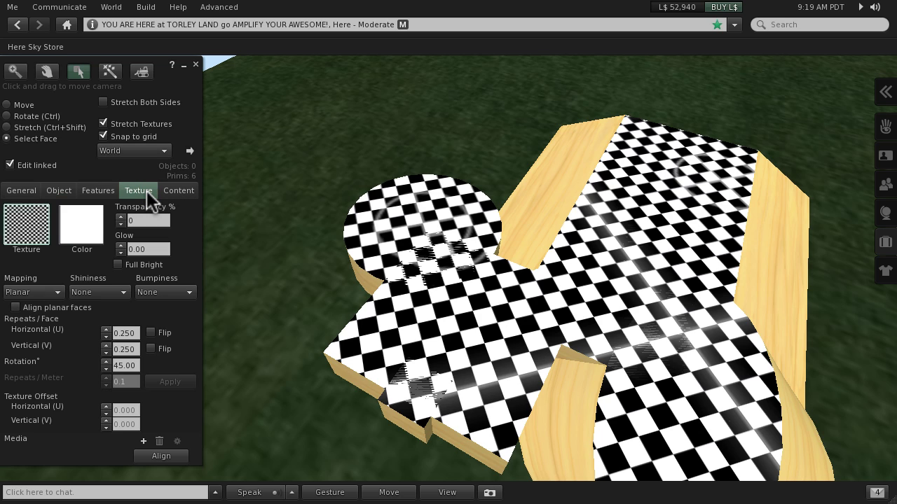
{"action": "left_click", "coordinate": [59, 307]}
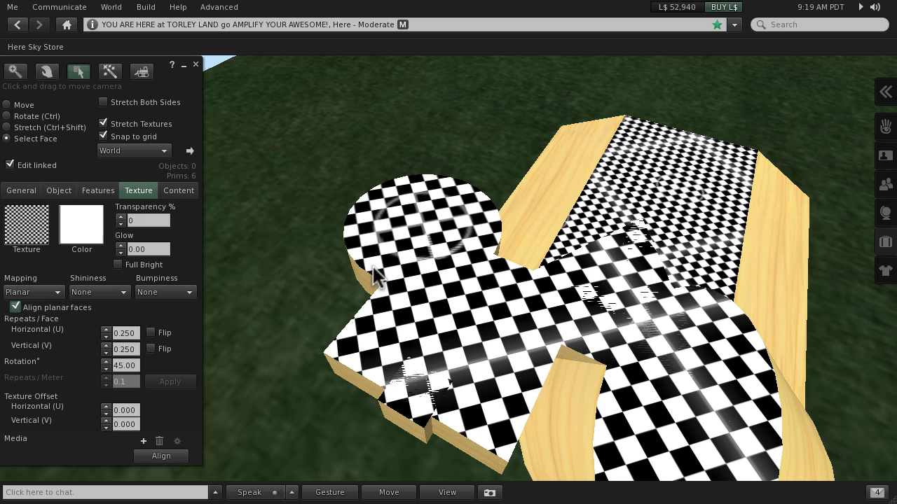
{"action": "left_click", "coordinate": [59, 189]}
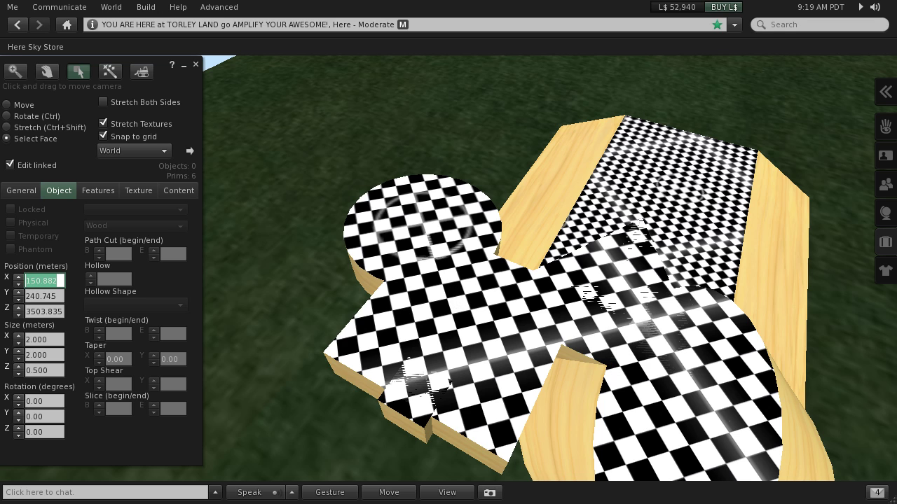
Switch to the web browser and review the SNOW-586 issue on aligning textures across planar-mapped parallel faces.
{"action": "key", "text": "super+Tab"}
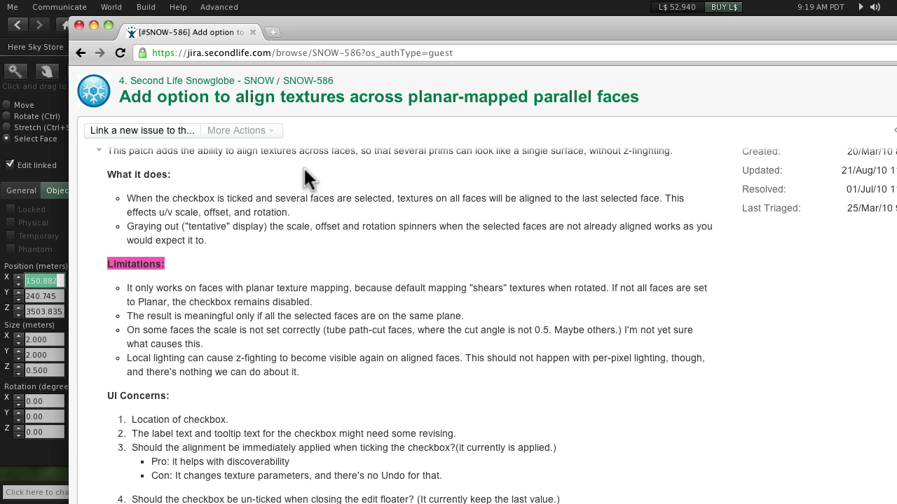
{"action": "left_click_drag", "start_coordinate": [303, 28], "coordinate": [235, 14]}
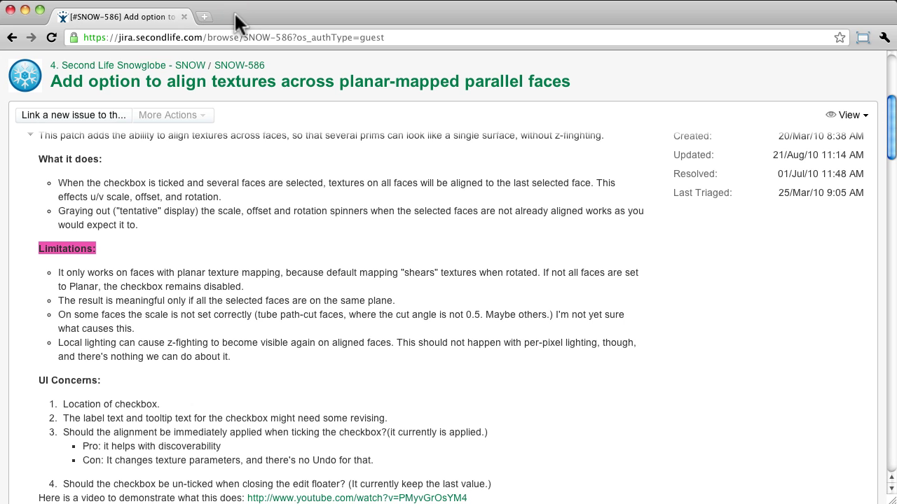
{"action": "scroll", "coordinate": [315, 196], "scroll_direction": "up", "scroll_amount": 3}
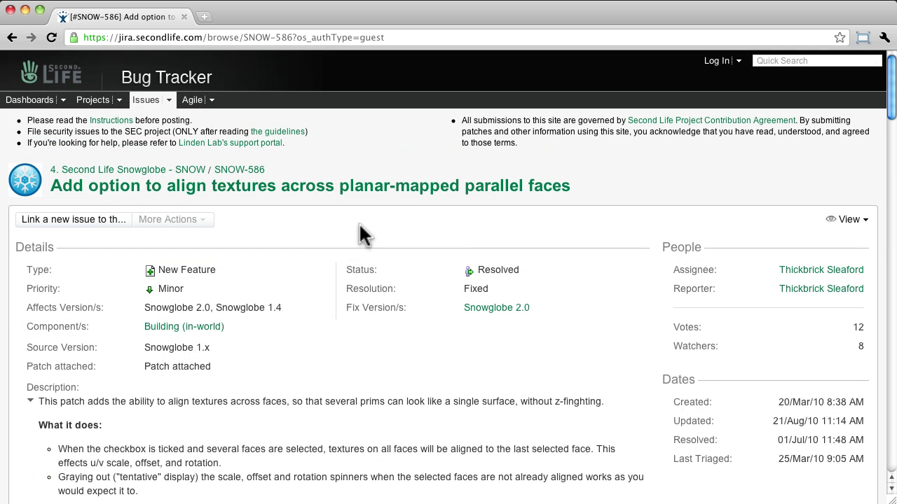
Go to wiki.secondlife.com and search the Second Life Wiki for "release 2.2".
{"action": "left_click", "coordinate": [105, 39]}
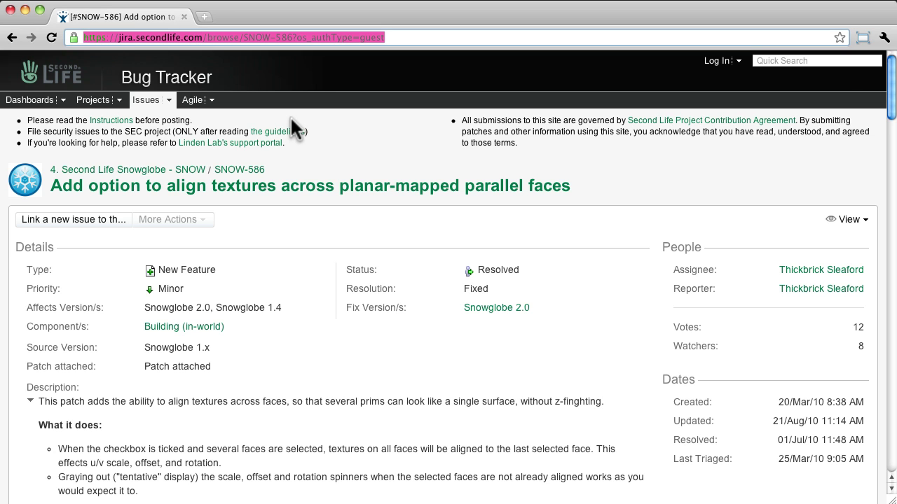
{"action": "type", "text": "wiki.secondlife.com"}
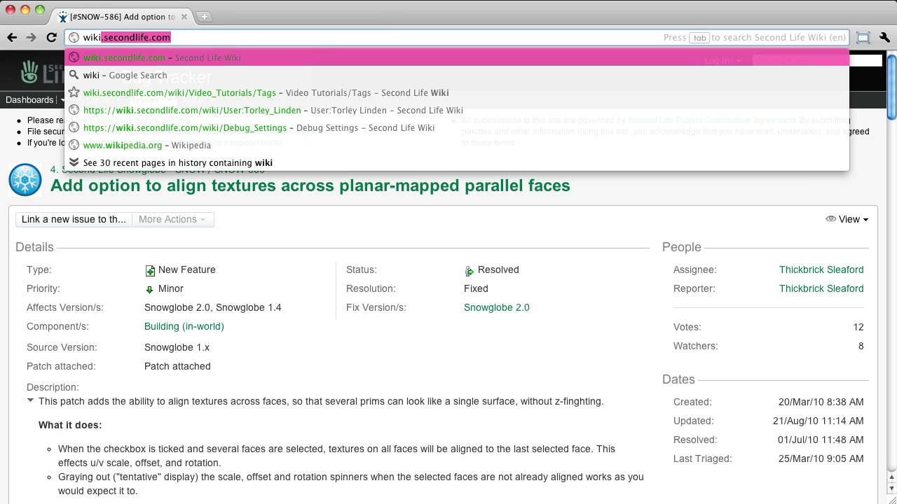
{"action": "key", "text": "Return"}
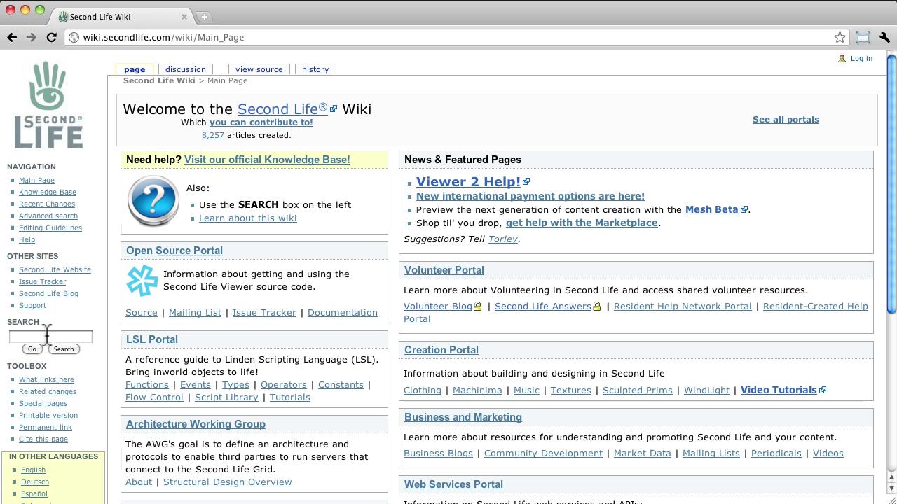
{"action": "left_click", "coordinate": [47, 337]}
{"action": "type", "text": "release 2.2"}
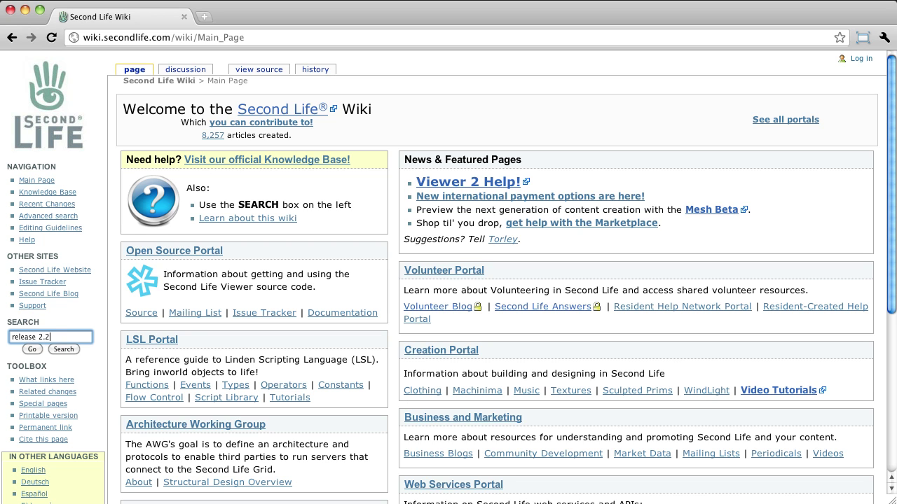
{"action": "key", "text": "Return"}
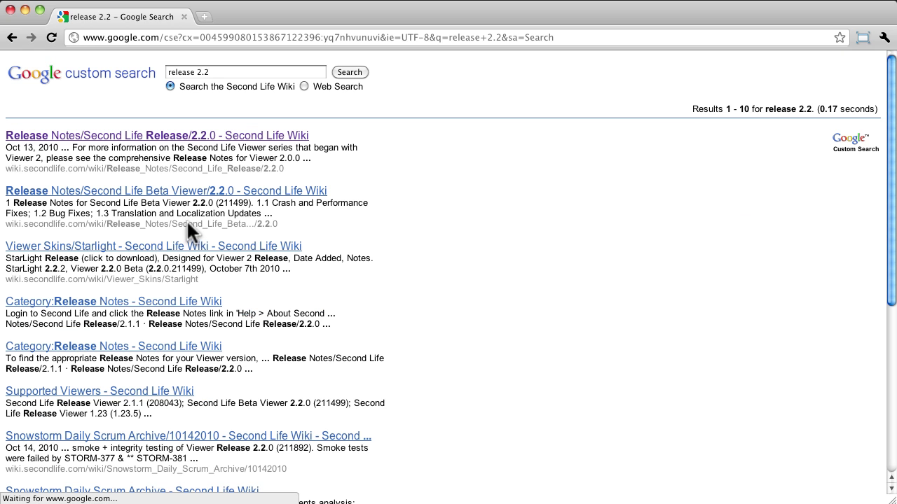
Open the Second Life Release 2.2.0 release notes and look through the Key Jiras and the fixes below them.
{"action": "left_click", "coordinate": [166, 137]}
{"action": "scroll", "coordinate": [319, 346], "scroll_direction": "down", "scroll_amount": 5}
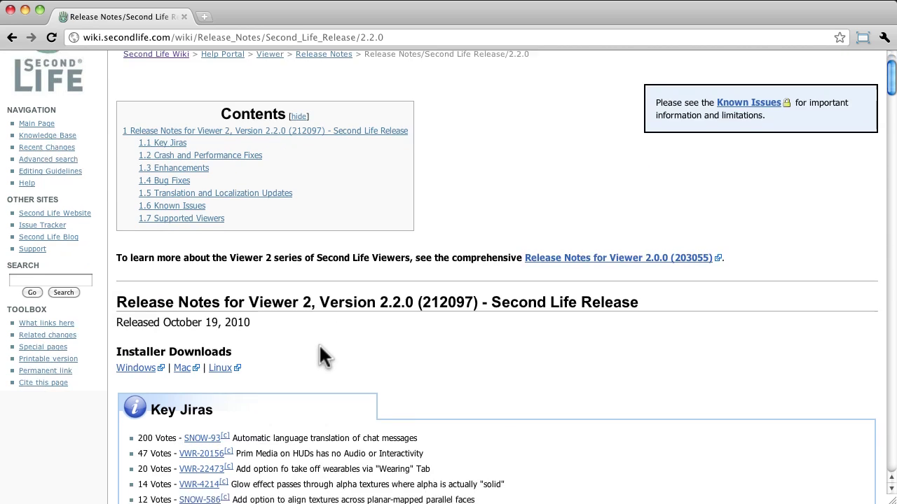
{"action": "scroll", "coordinate": [319, 343], "scroll_direction": "down", "scroll_amount": 2}
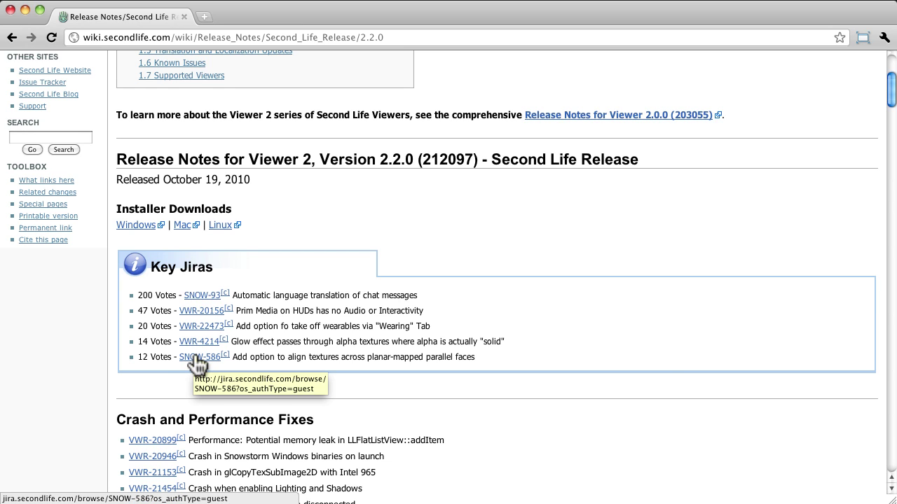
{"action": "scroll", "coordinate": [198, 361], "scroll_direction": "down", "scroll_amount": 6}
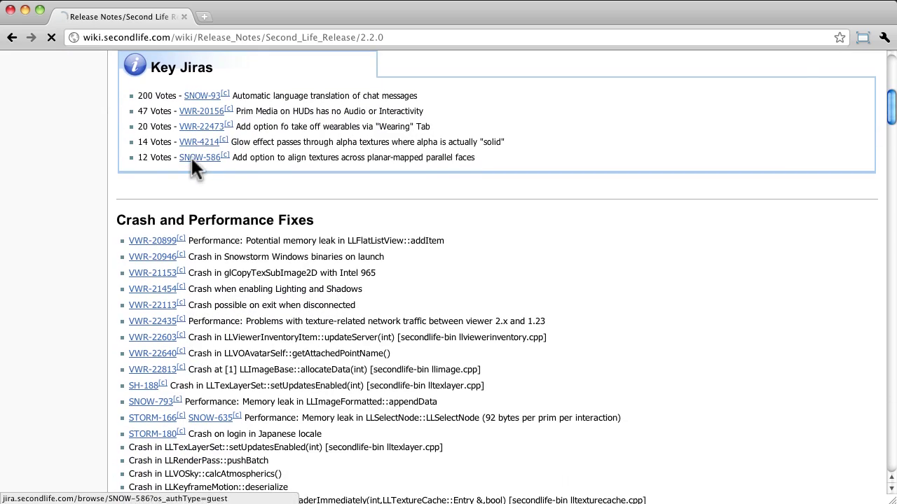
Open the SNOW-586 issue from the Key Jiras list and examine its limitations, UI concerns and test plan.
{"action": "left_click", "coordinate": [195, 160]}
{"action": "scroll", "coordinate": [305, 333], "scroll_direction": "down", "scroll_amount": 3}
{"action": "scroll", "coordinate": [306, 334], "scroll_direction": "down", "scroll_amount": 9}
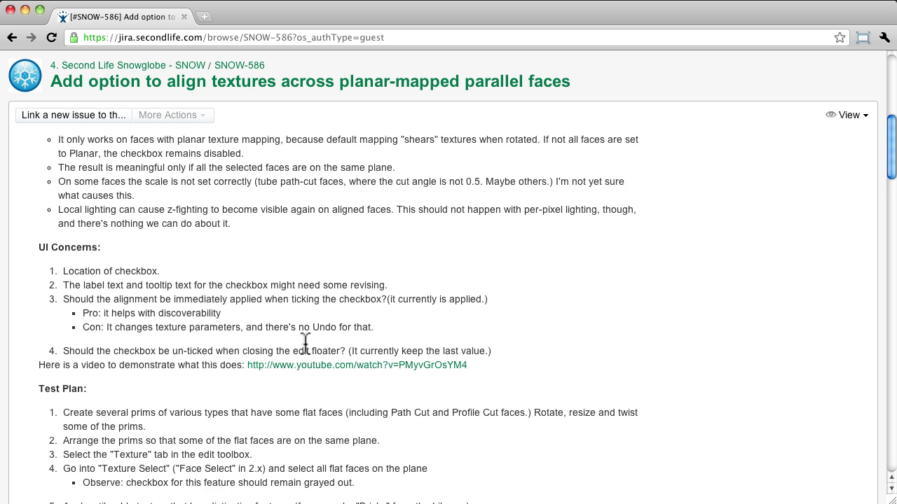
{"action": "scroll", "coordinate": [305, 343], "scroll_direction": "up", "scroll_amount": 2}
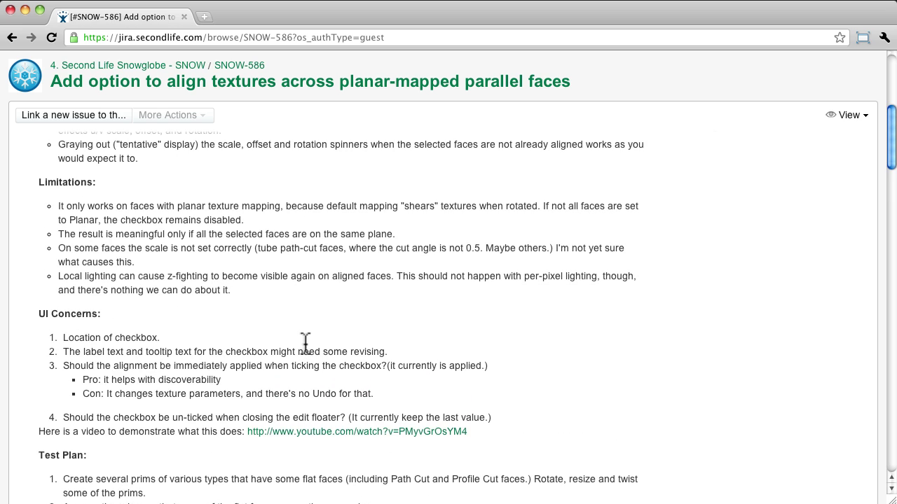